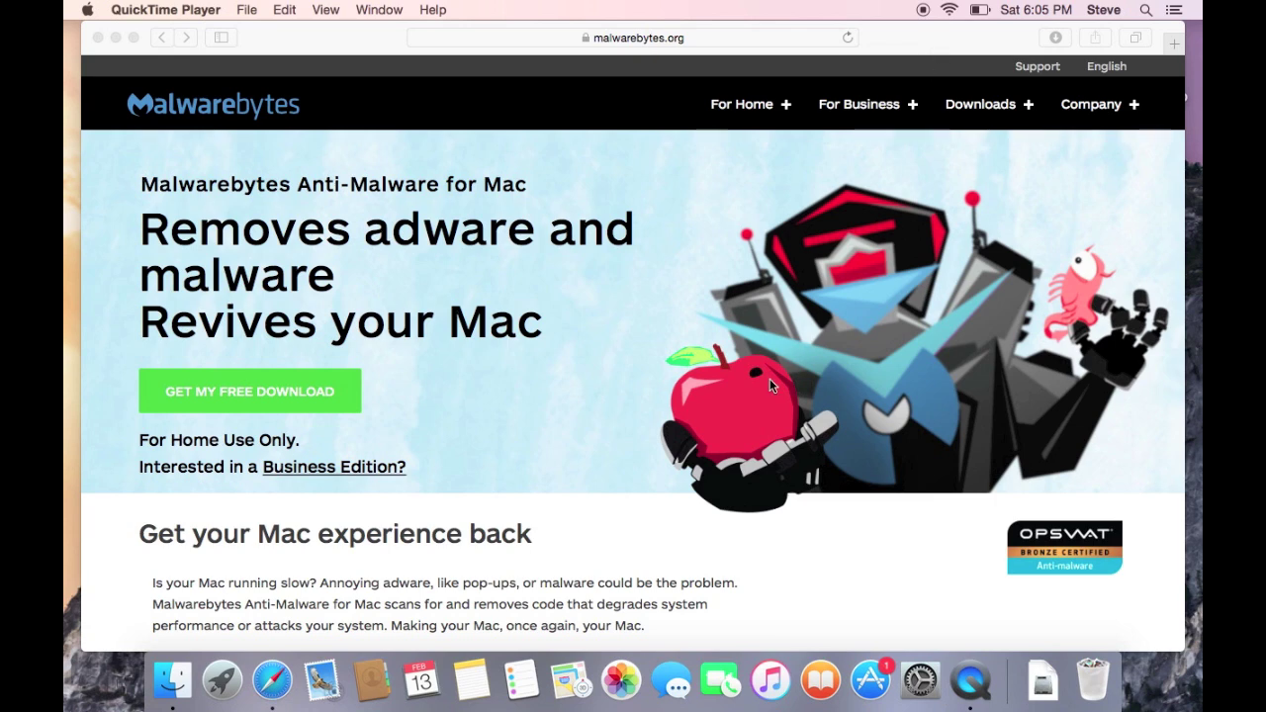
- Open the downloaded MBAM-Mac-1.1.3.72.dmg and install Malwarebytes Anti-Malware into the Applications folder
click(903, 45)
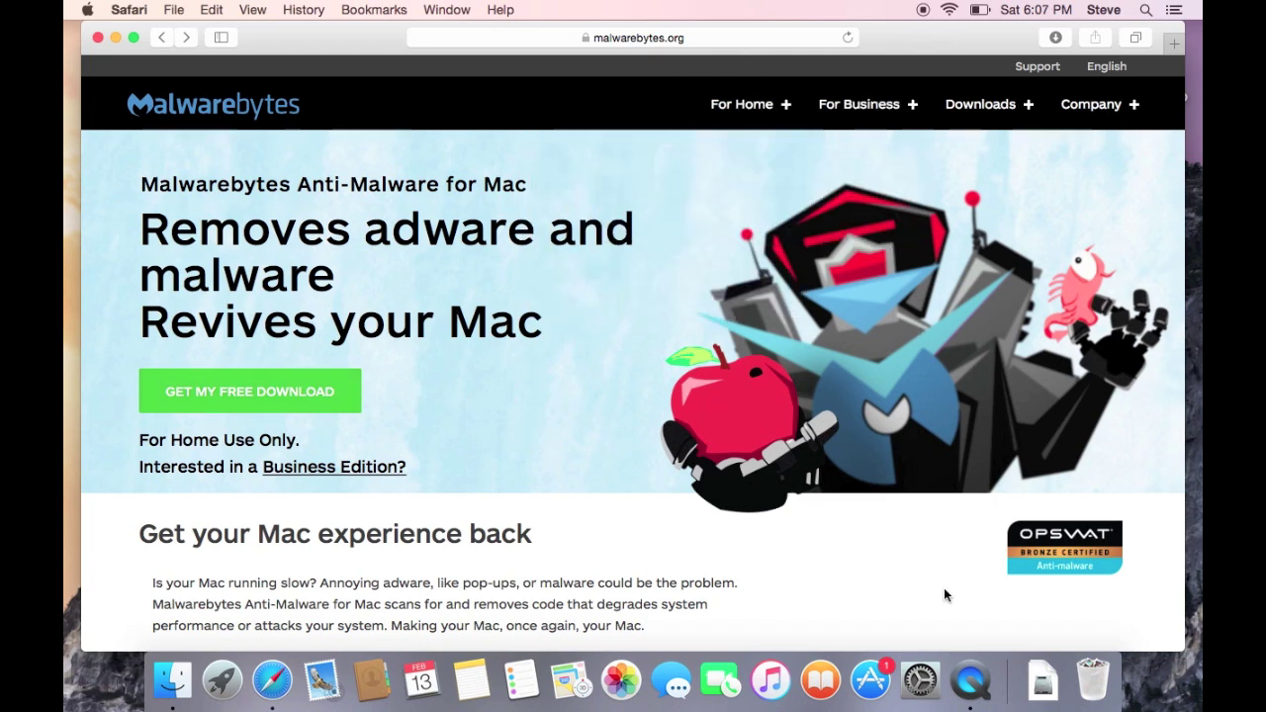
click(1045, 663)
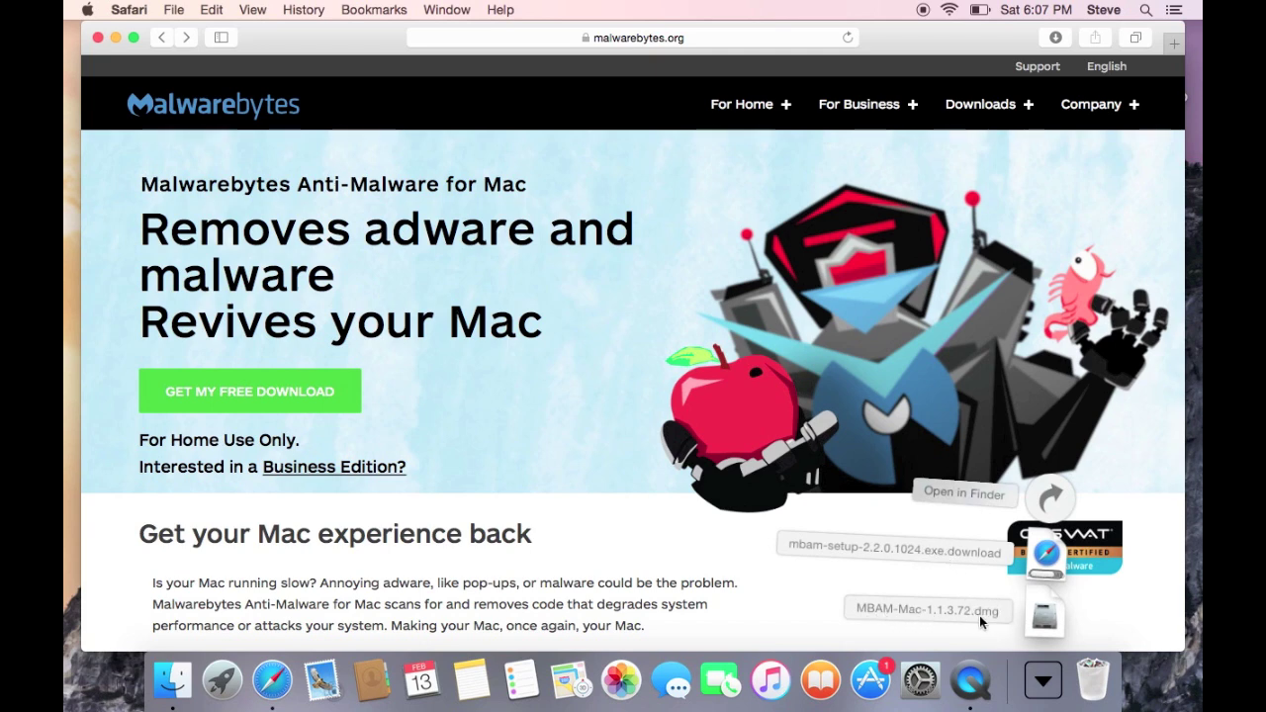
click(1044, 617)
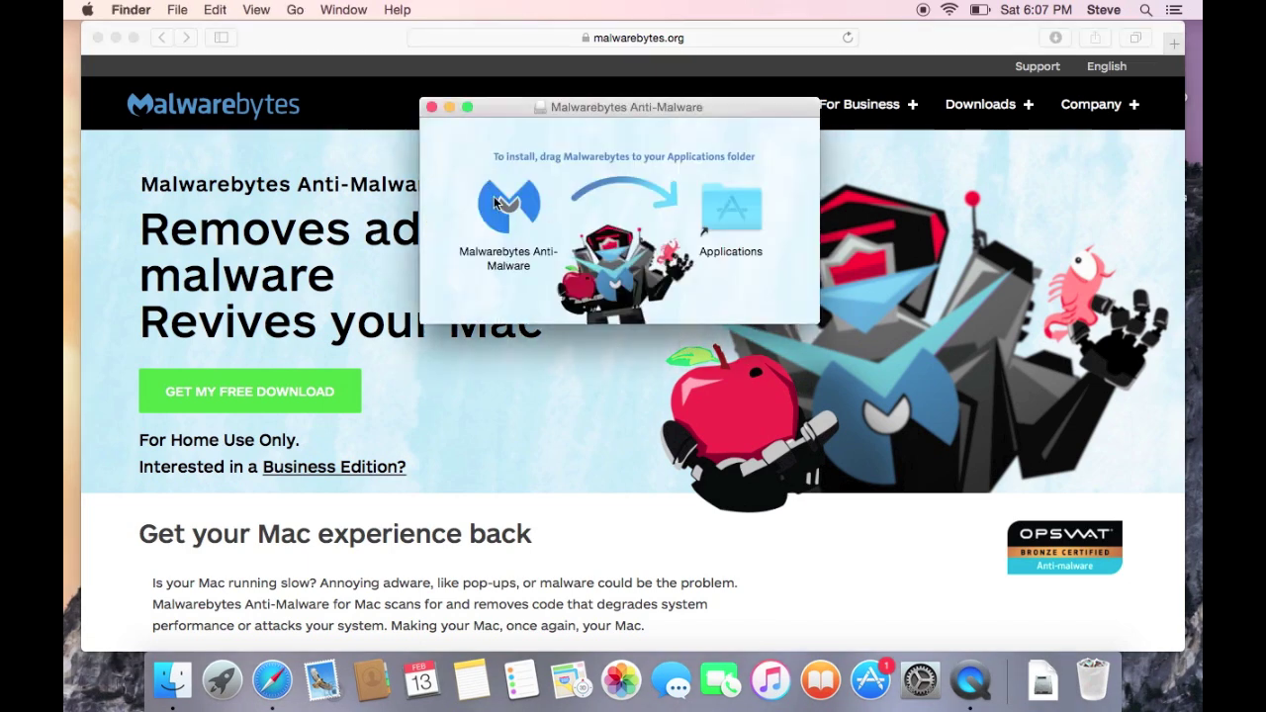
drag(497, 203, 727, 216)
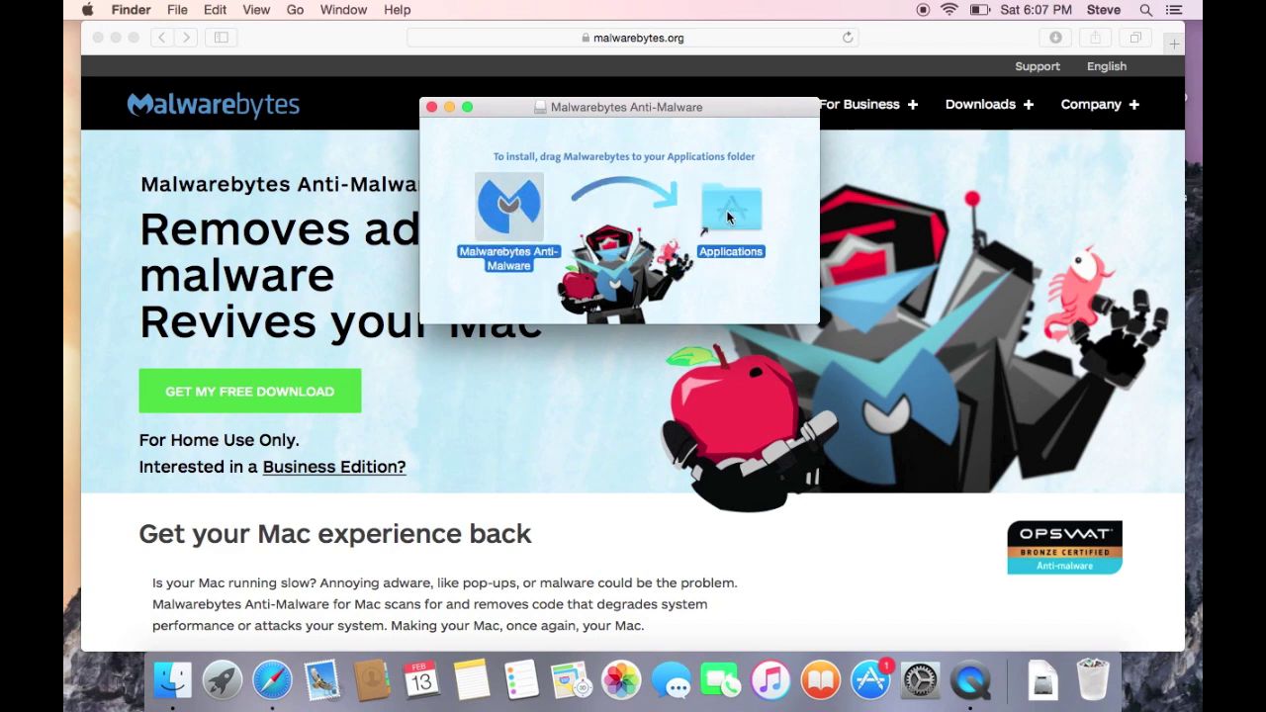
- Launch Malwarebytes Anti-Malware from the Applications folder and allow the application downloaded from the Internet to open
double_click(727, 210)
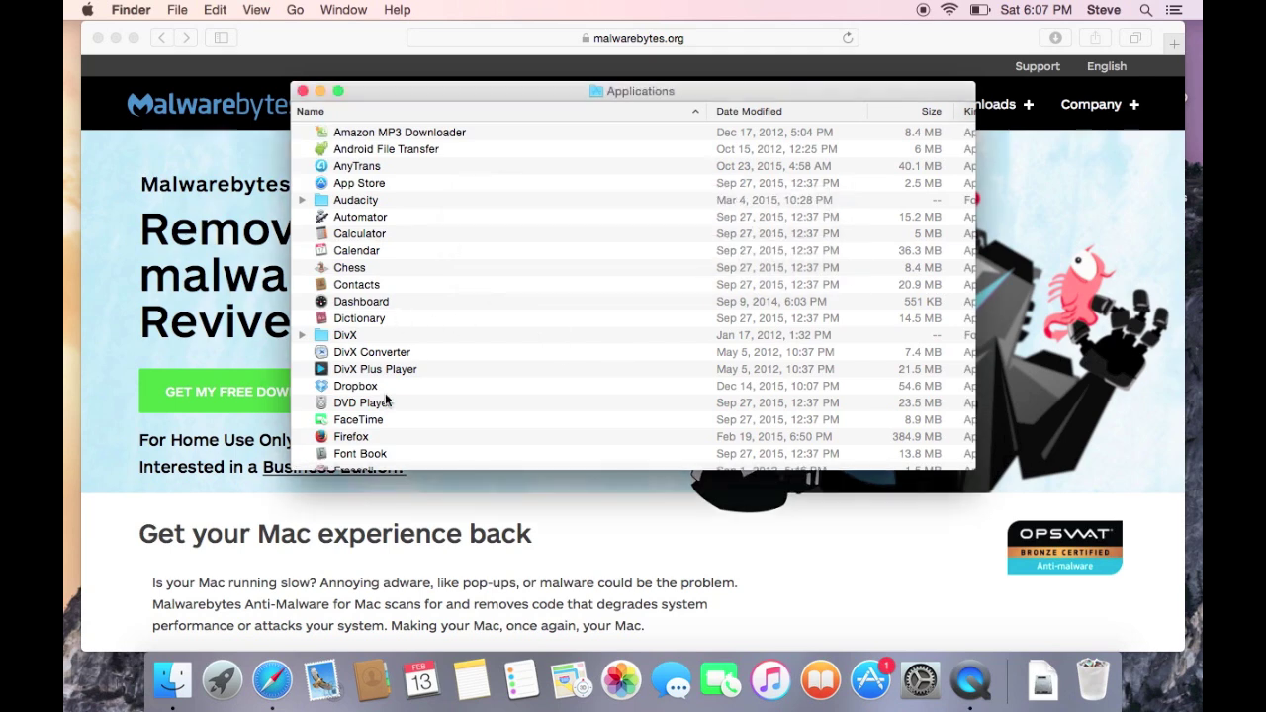
scroll(385, 400, down, 10)
click(394, 269)
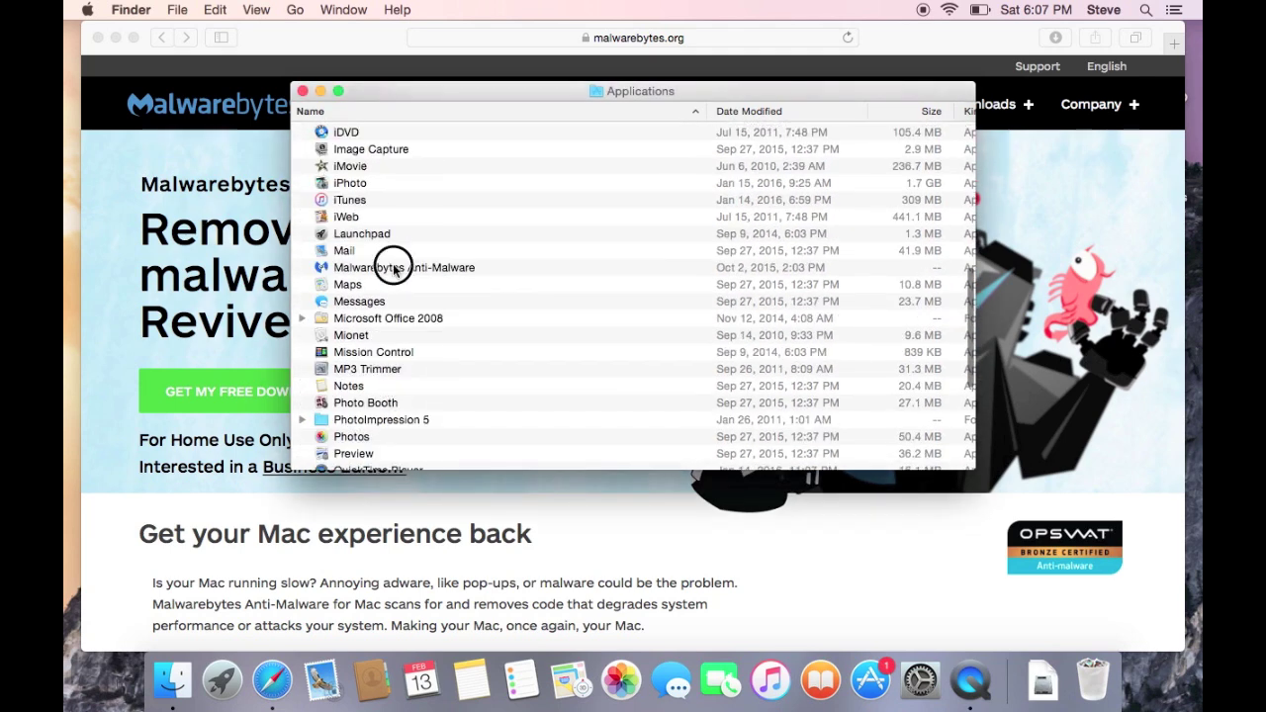
double_click(393, 268)
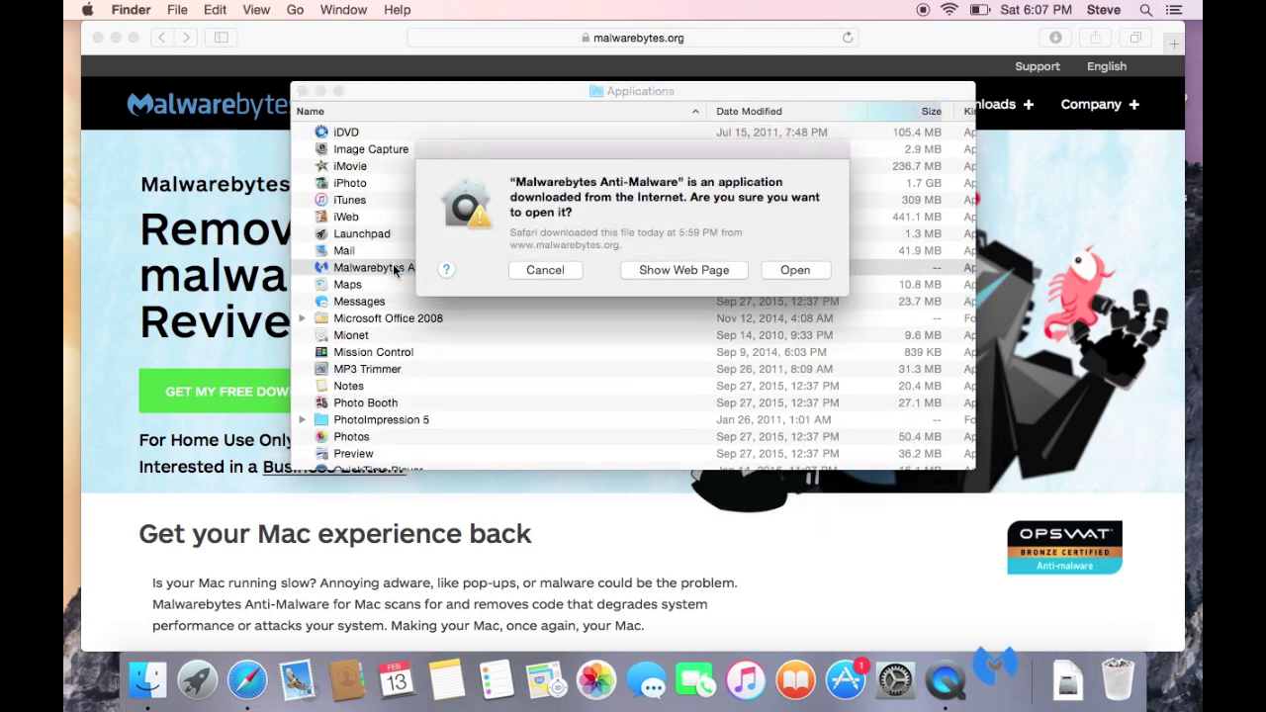
click(806, 269)
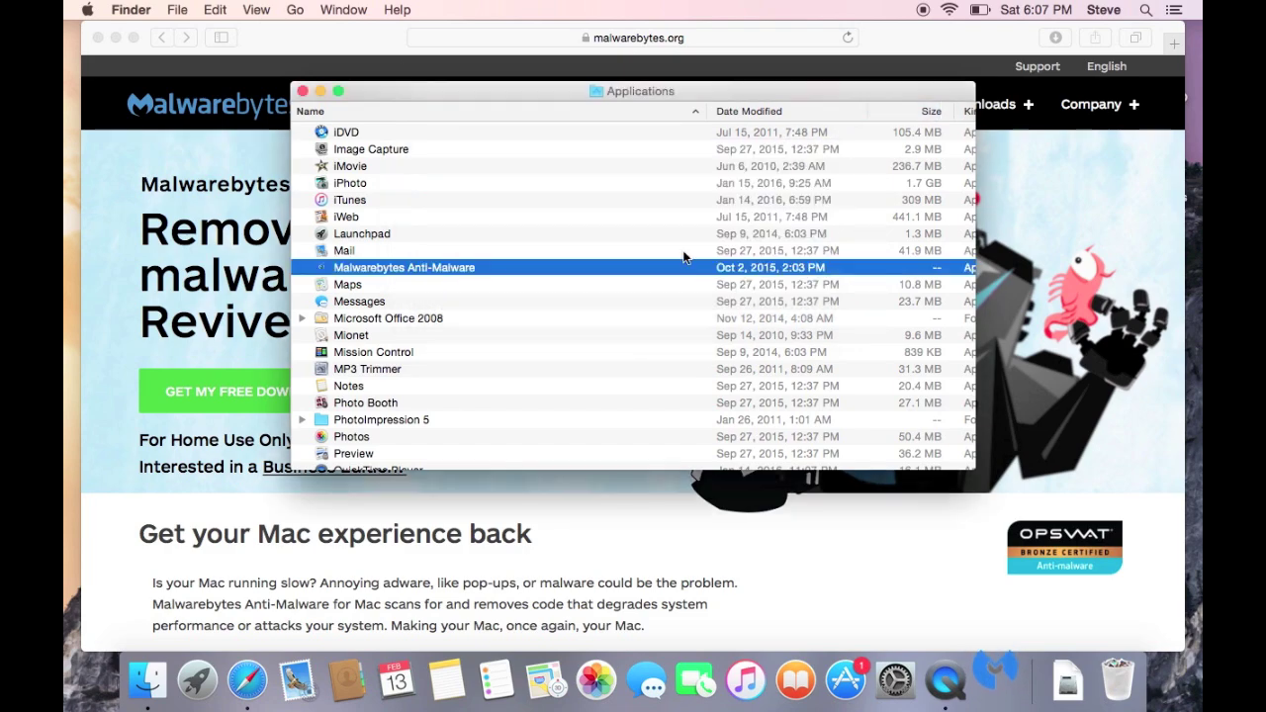
- Close the browser, Applications and installer windows, and eject the Malwarebytes Anti-Malware disk image from the desktop
click(97, 38)
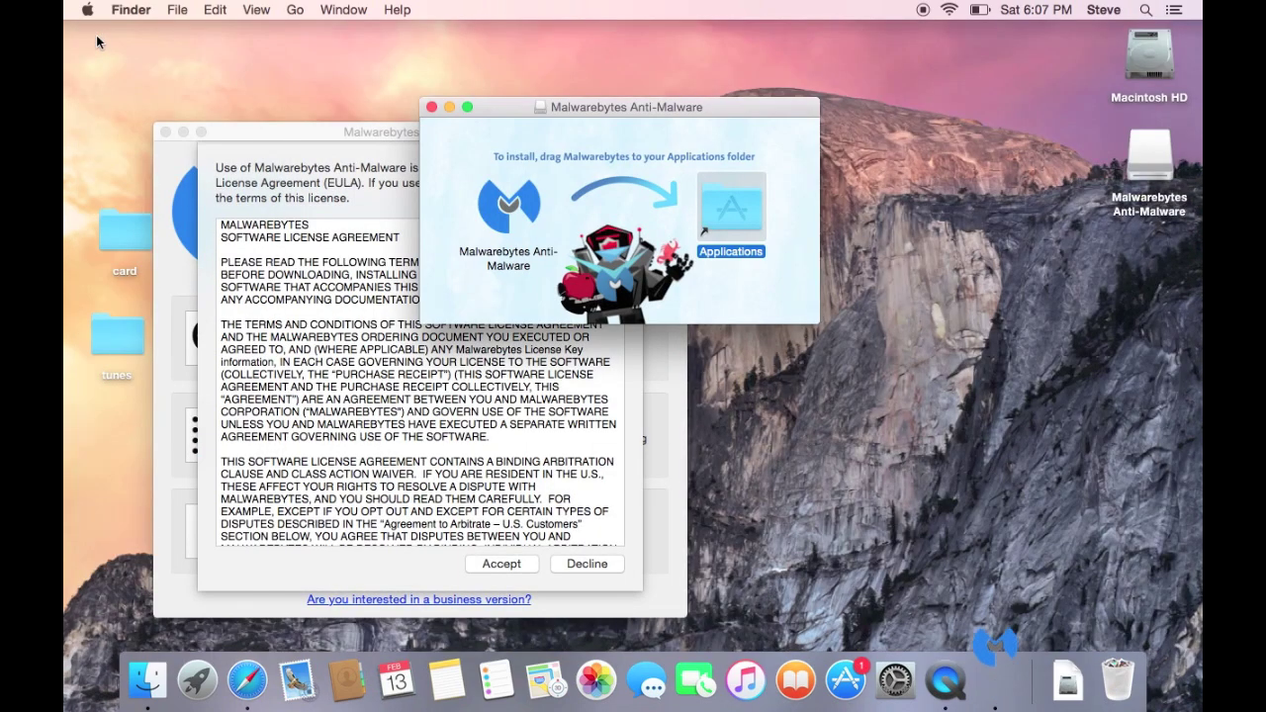
click(431, 107)
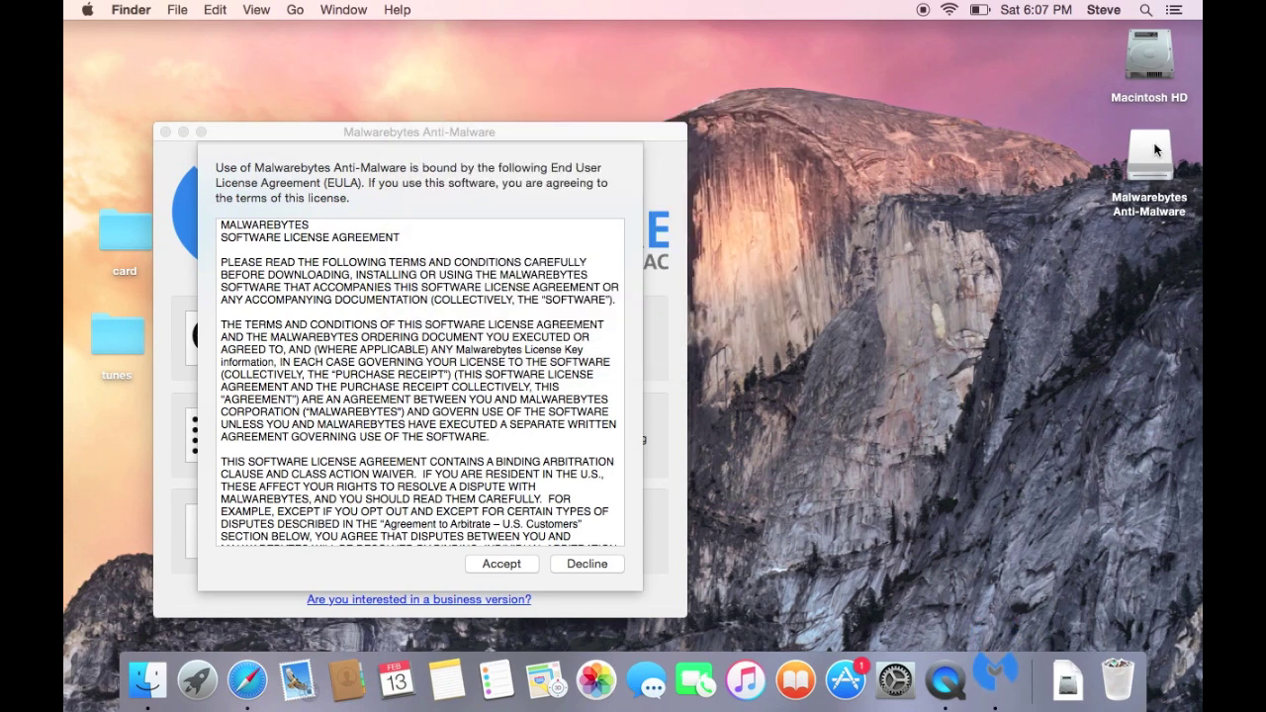
drag(1154, 150, 1129, 690)
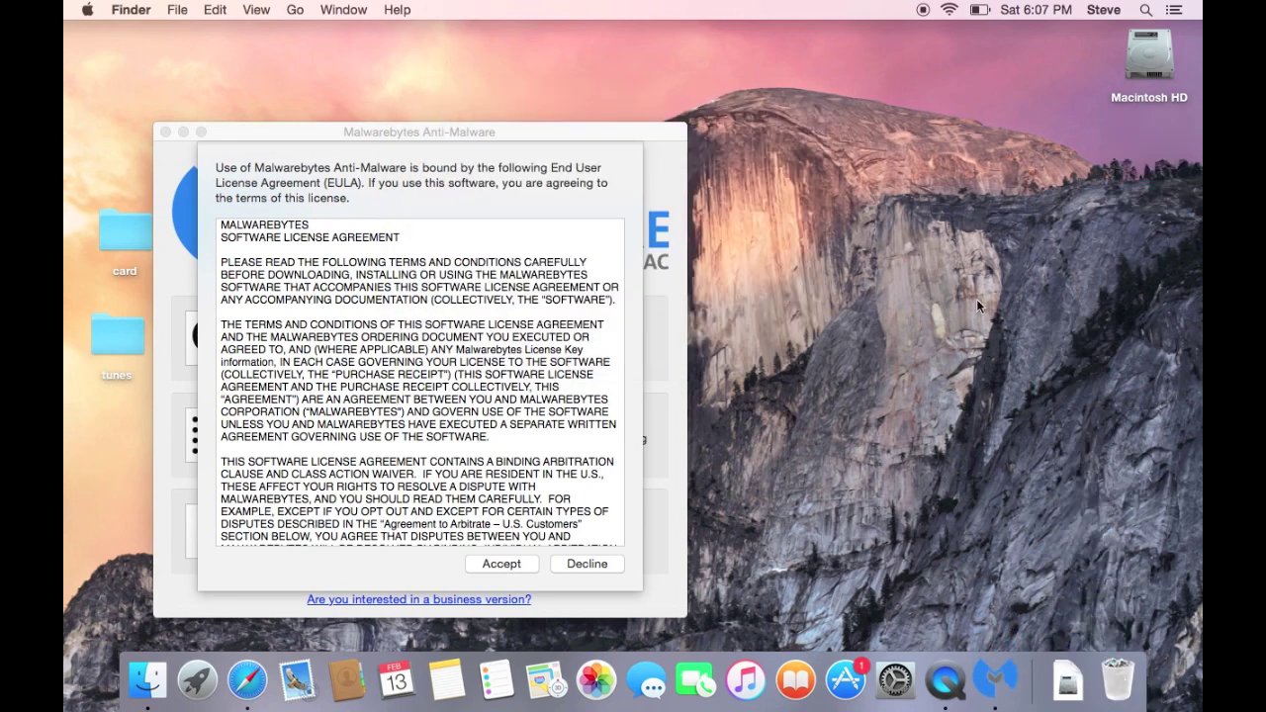
- Accept the Malwarebytes license agreement and authorize the helper tool installation with the account password
click(508, 565)
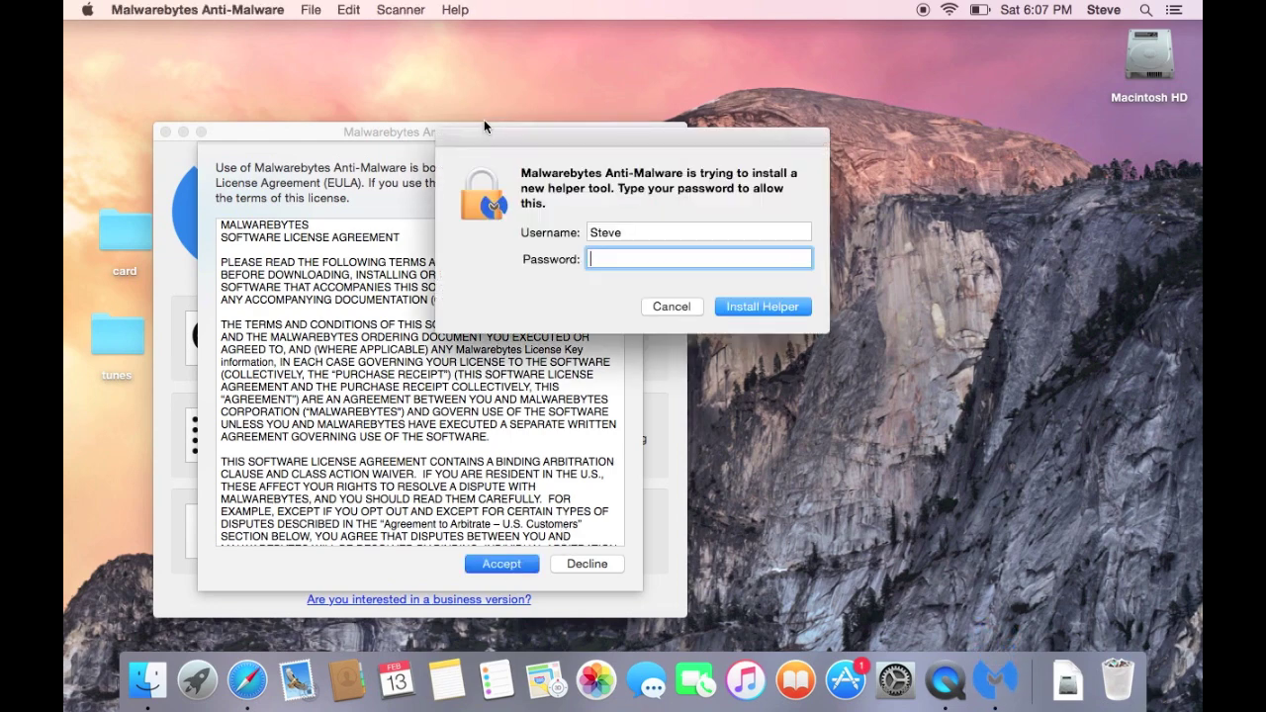
text(******)
key(Return)
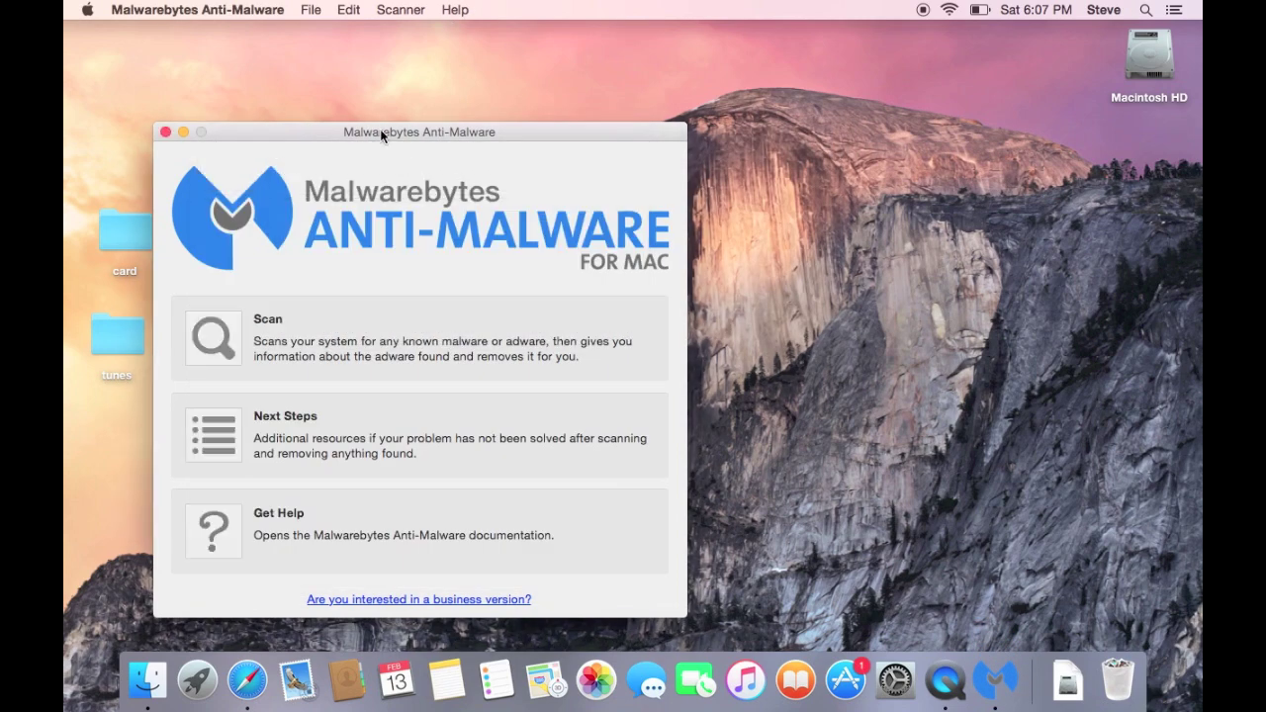
- Scan the Mac for malware and adware with Malwarebytes, then dismiss the scan report and close the program
drag(380, 134, 635, 78)
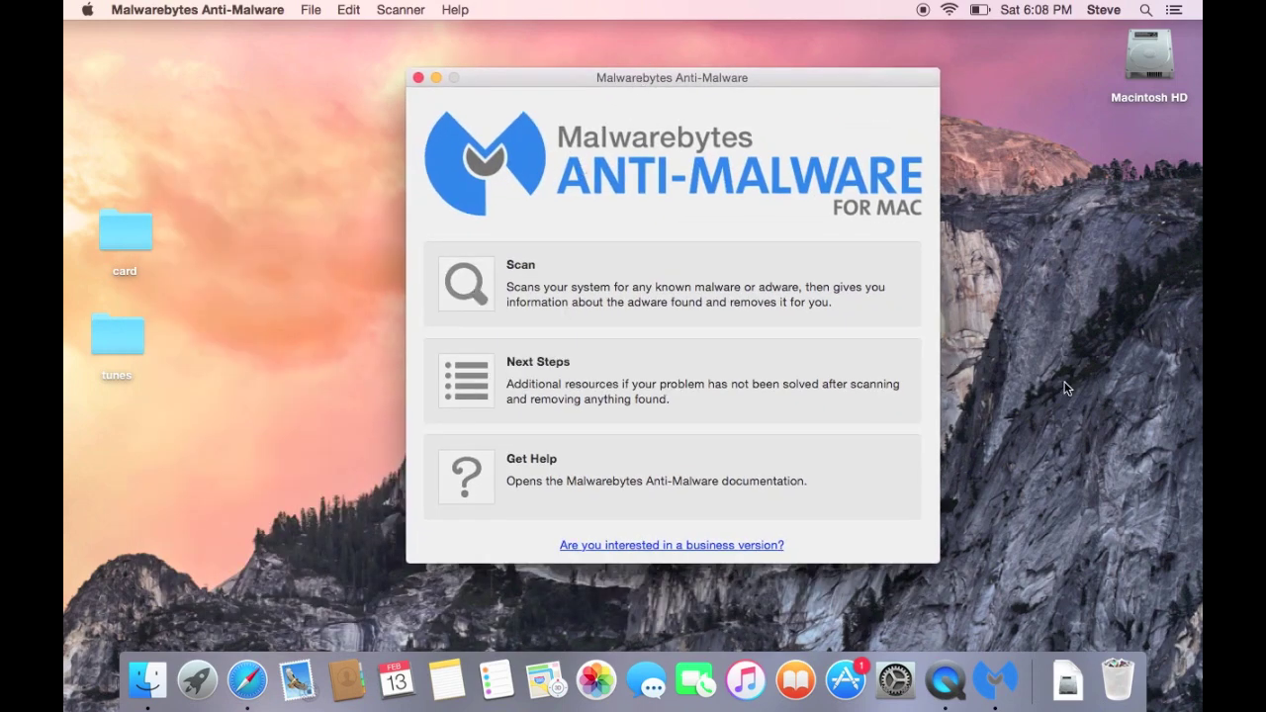
click(595, 276)
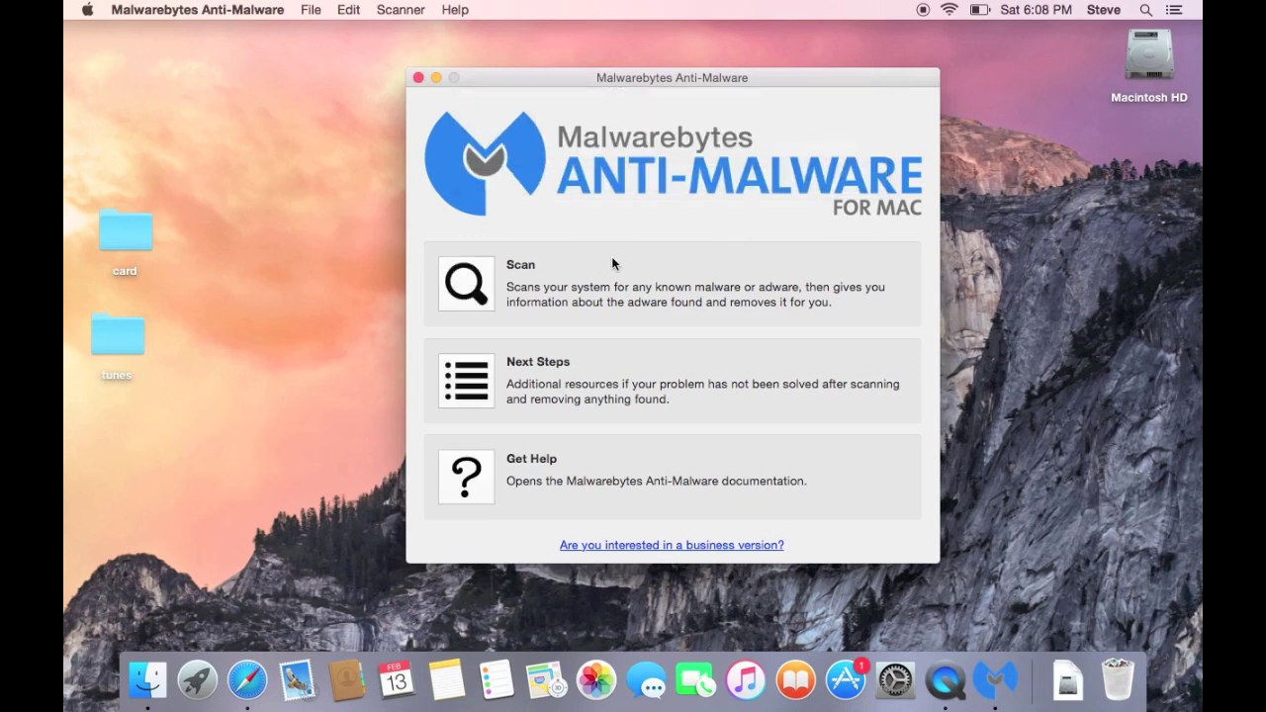
click(464, 289)
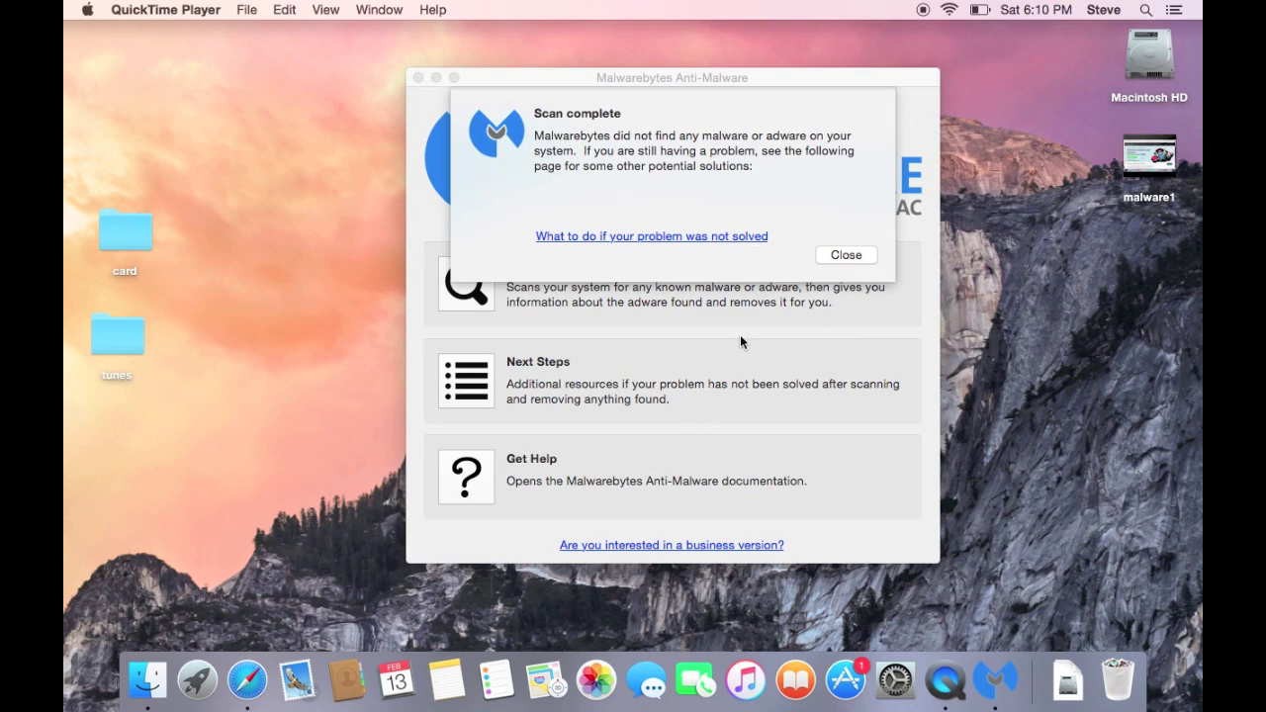
click(846, 255)
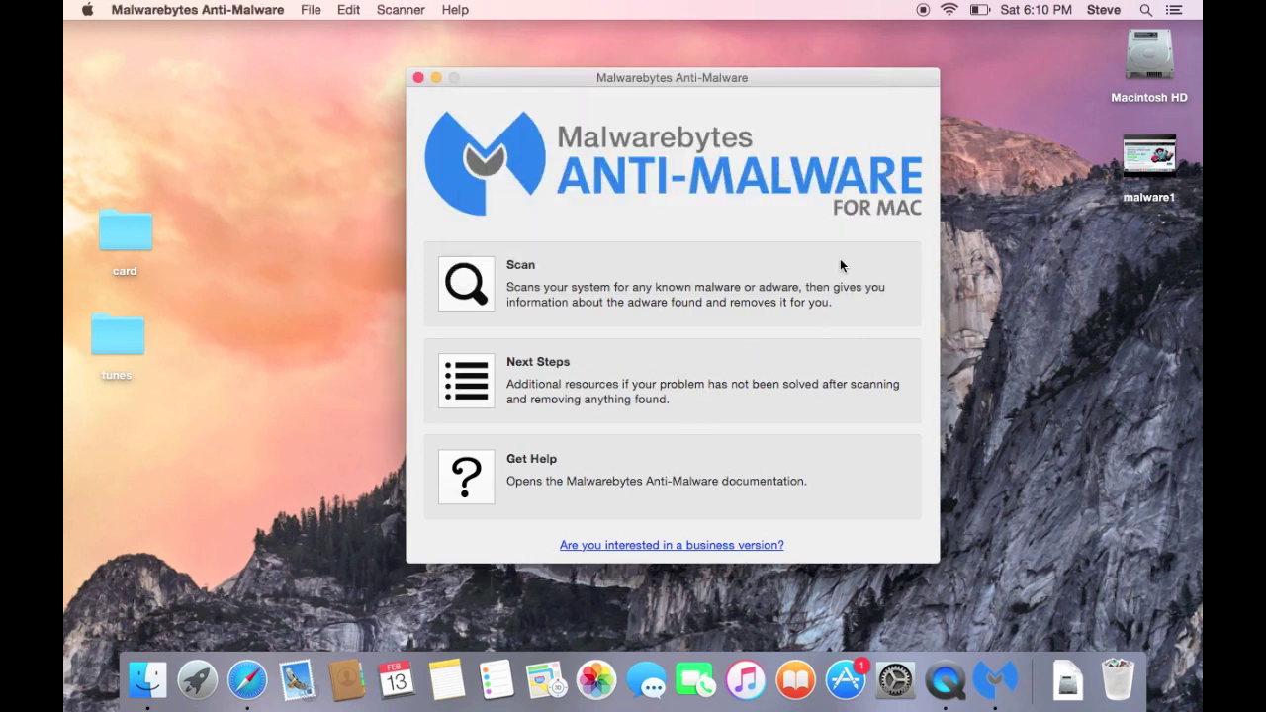
click(419, 78)
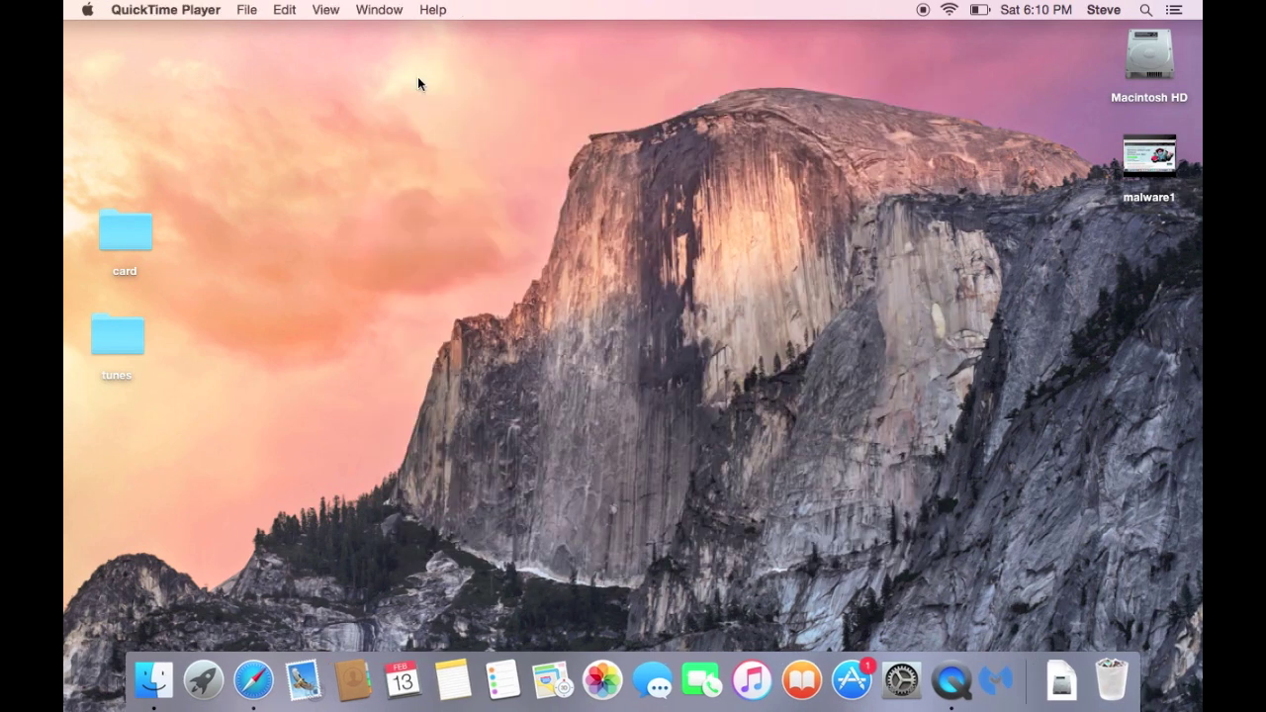
- Search Spotlight for "disk" and open Disk Utility
click(1146, 11)
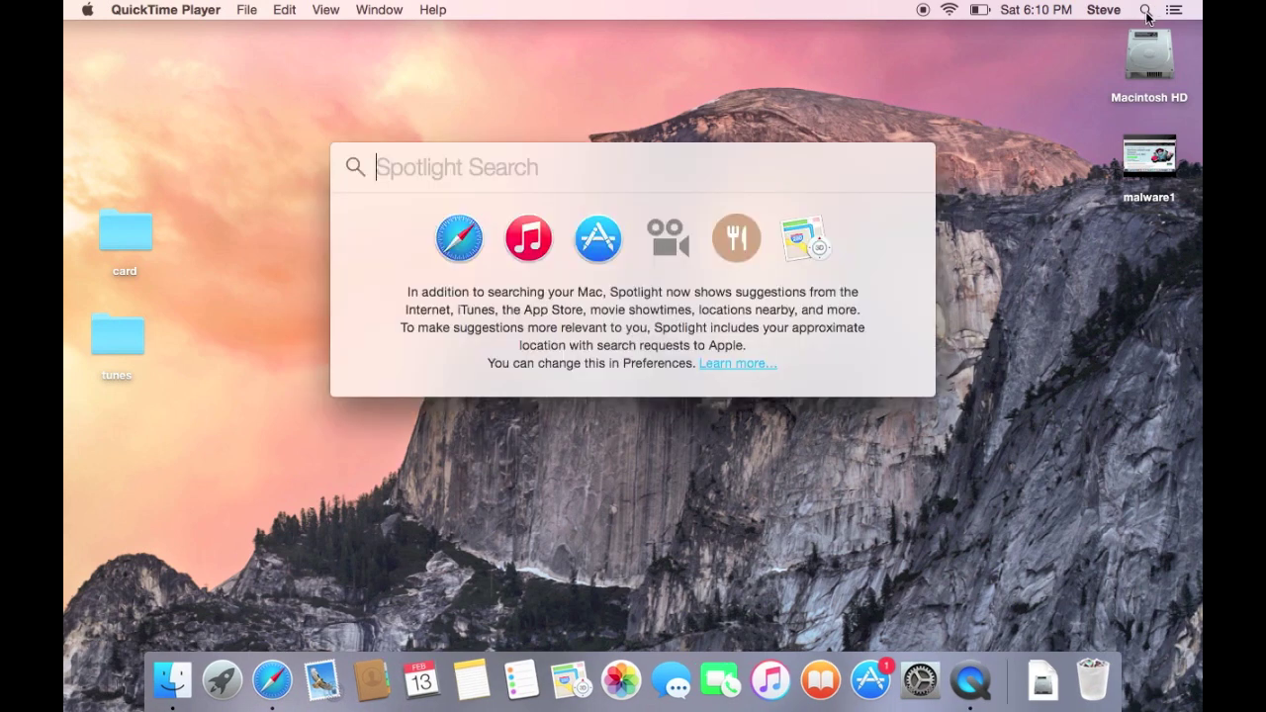
text(disk)
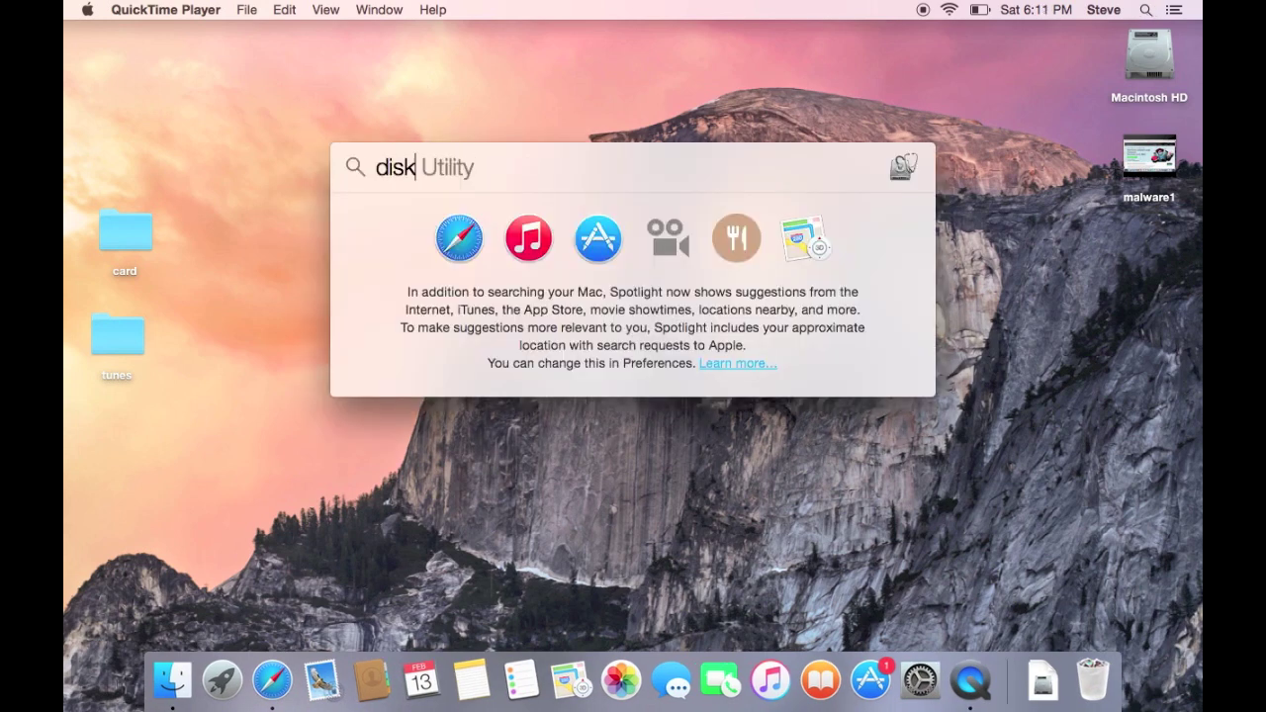
key(Return)
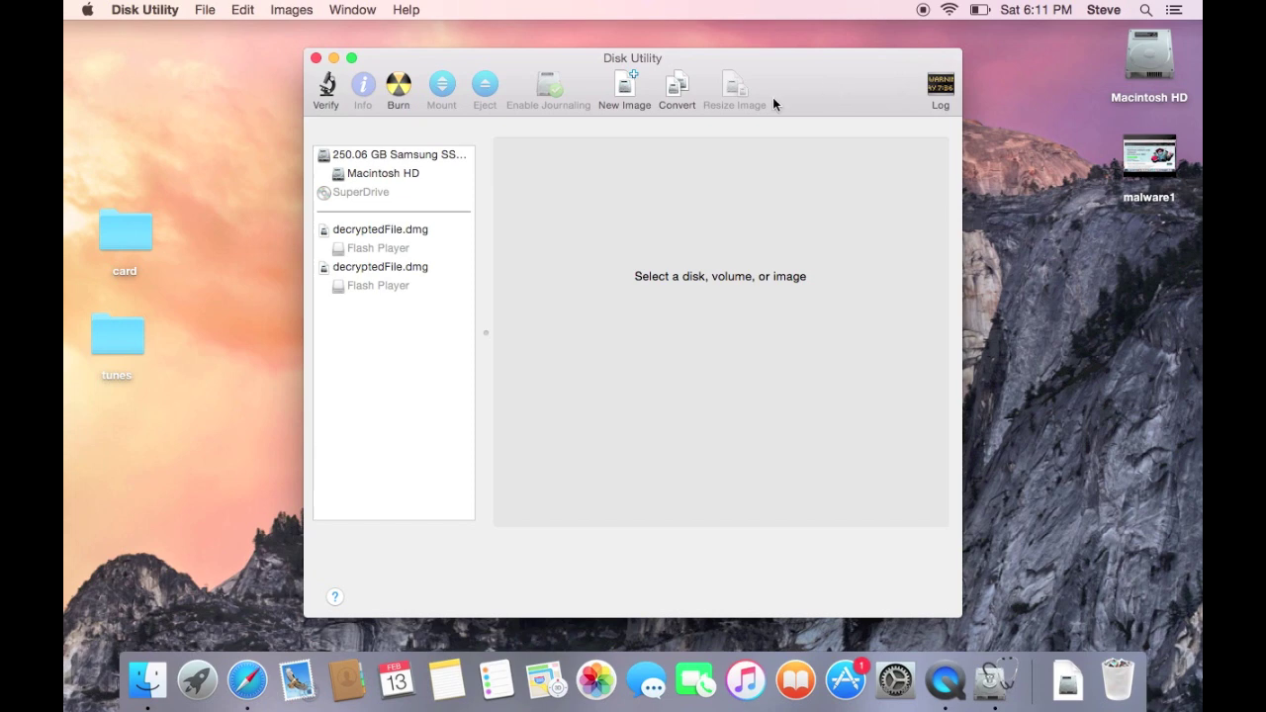
- Repair the disk permissions of the Macintosh HD volume using First Aid, then close Disk Utility
click(392, 160)
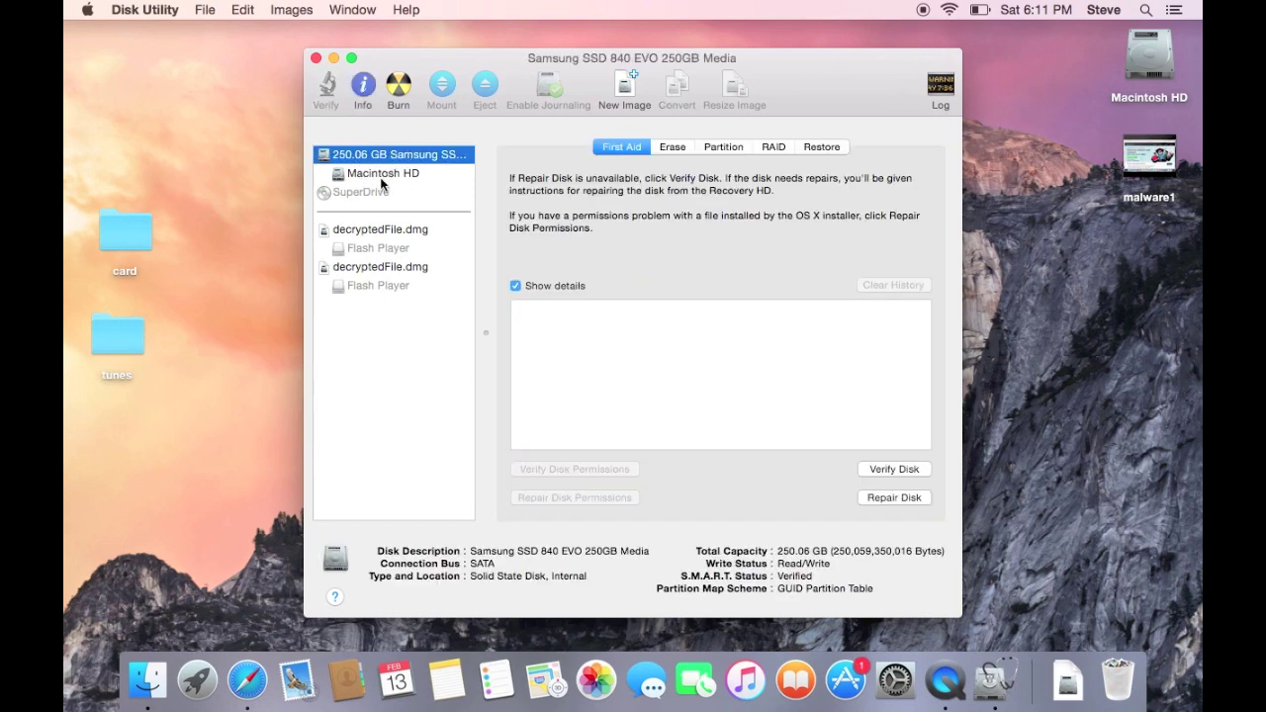
click(382, 174)
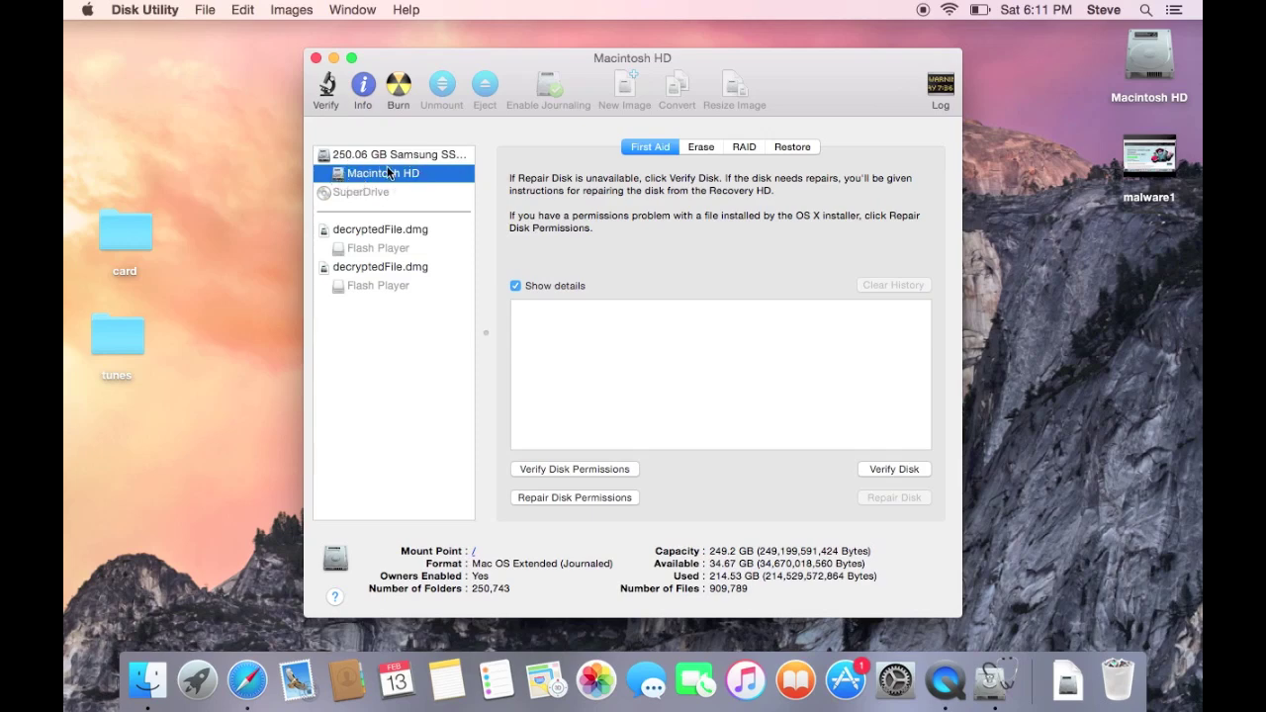
click(653, 148)
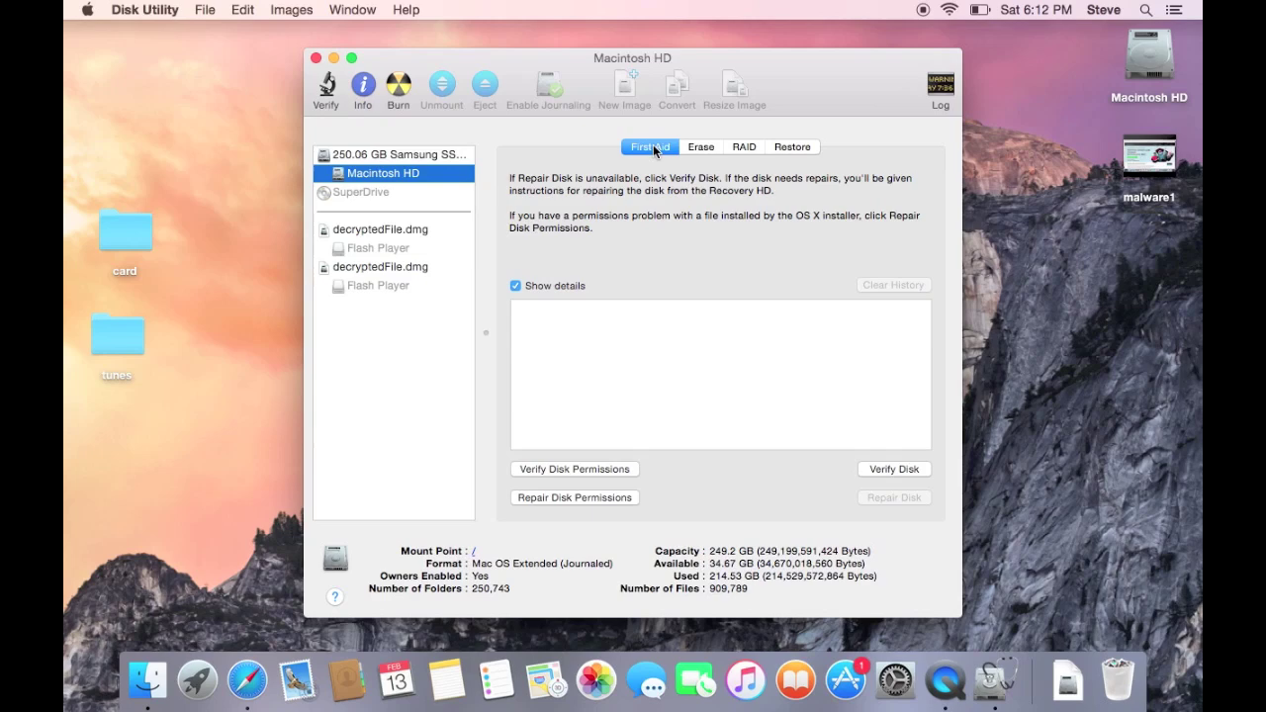
click(597, 493)
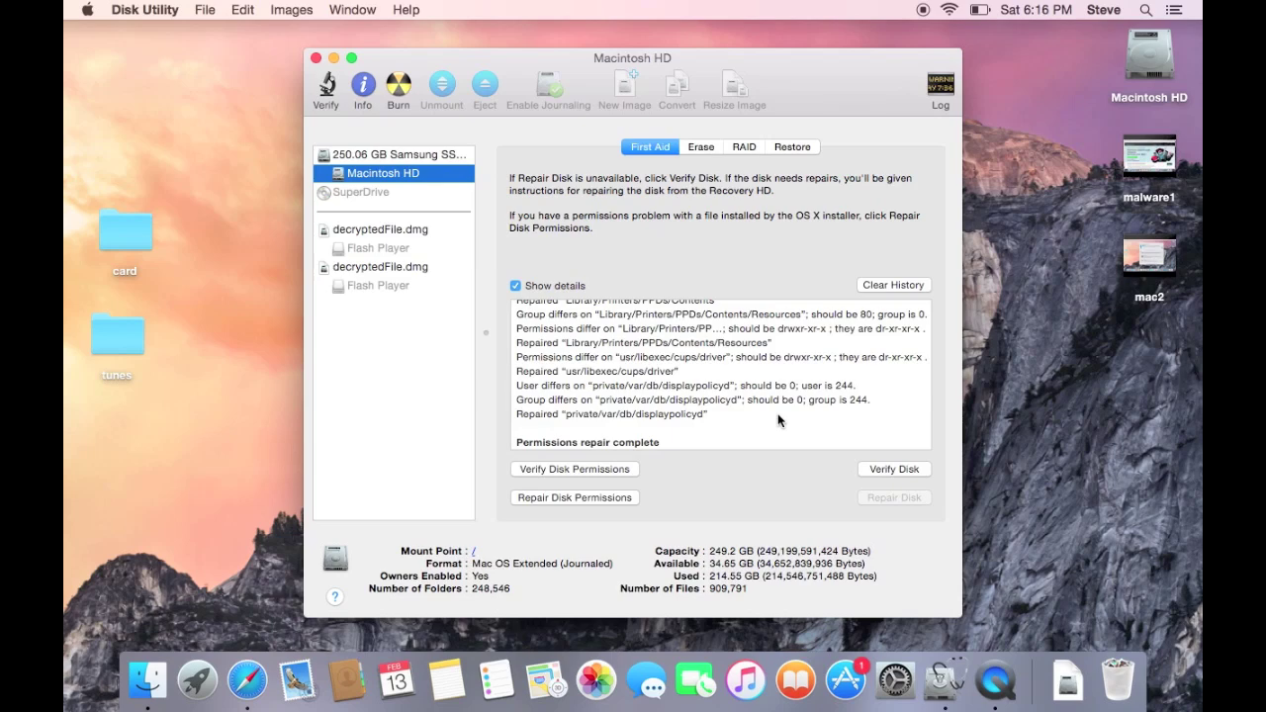
click(317, 58)
click(756, 233)
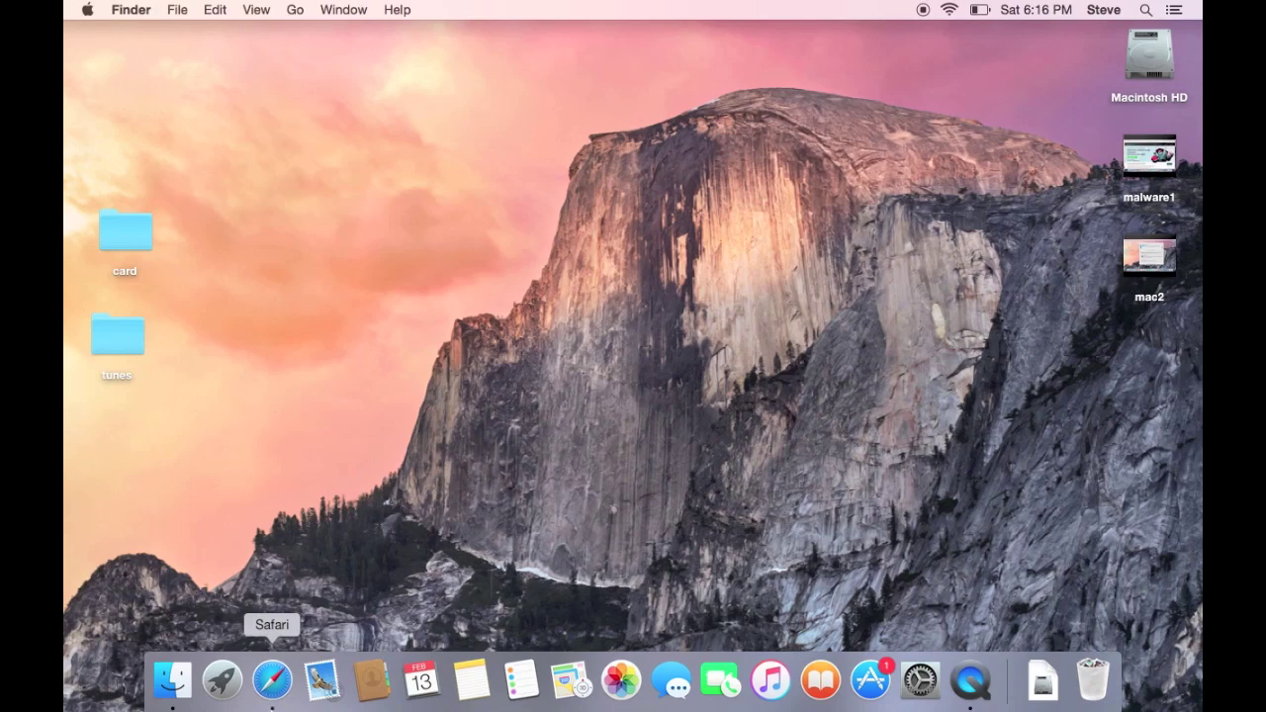
- Quit Safari, which is still running in the background, and choose to shut down the Mac
right_click(275, 690)
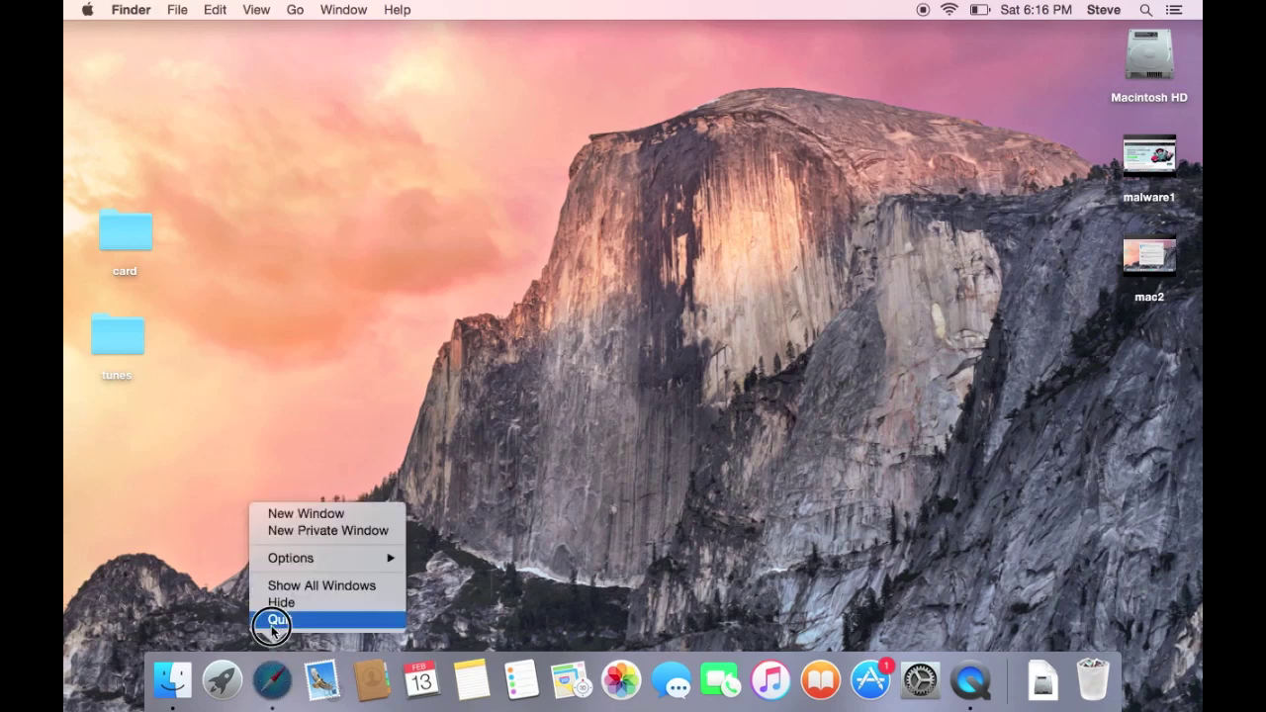
click(271, 622)
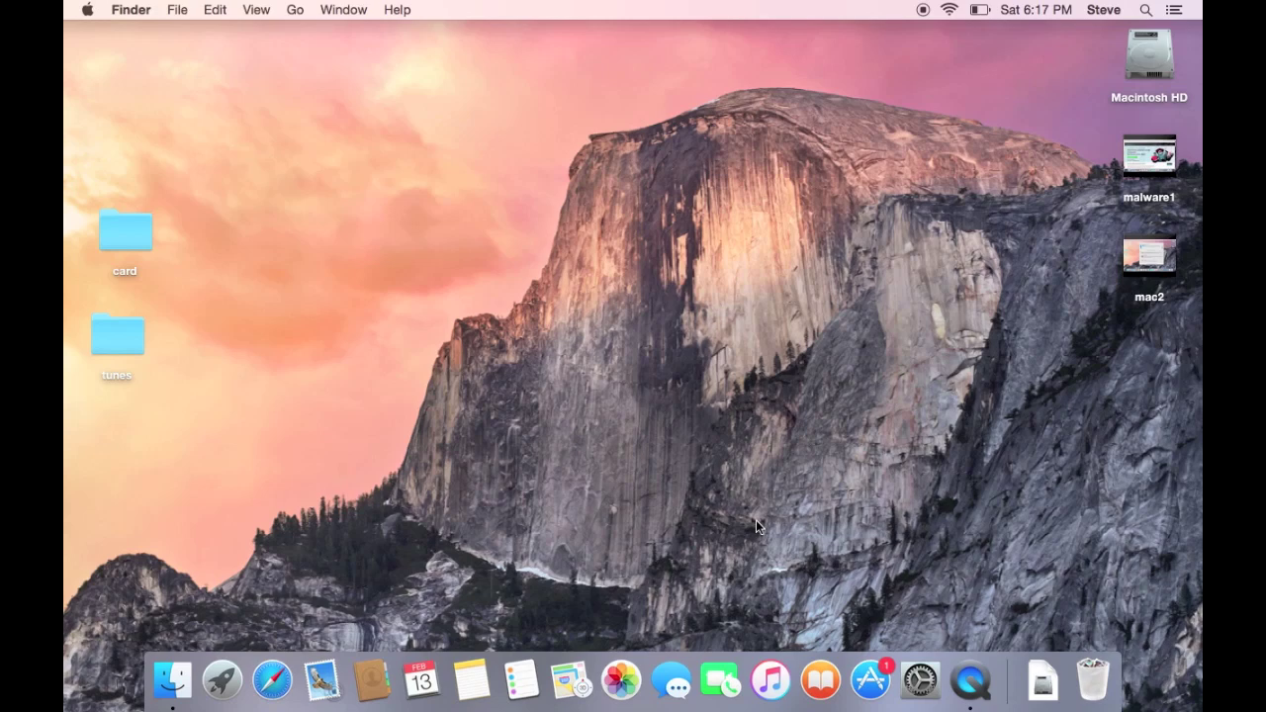
click(87, 11)
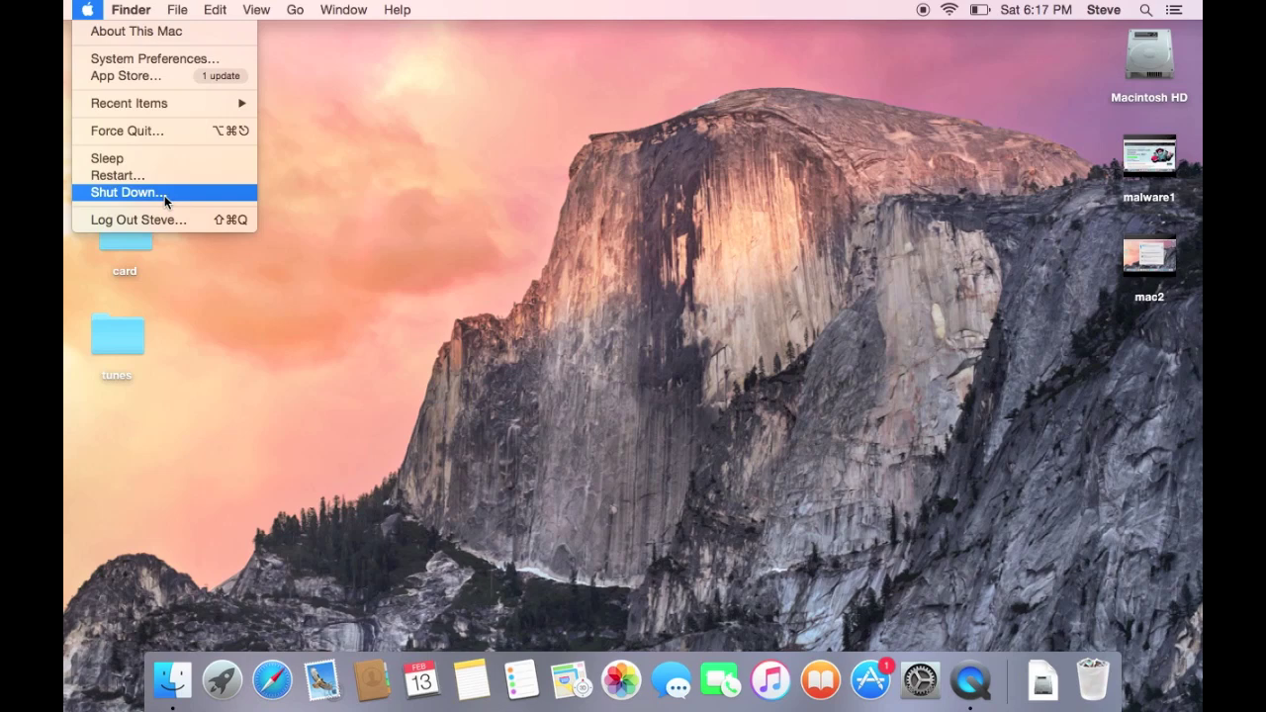
click(165, 195)
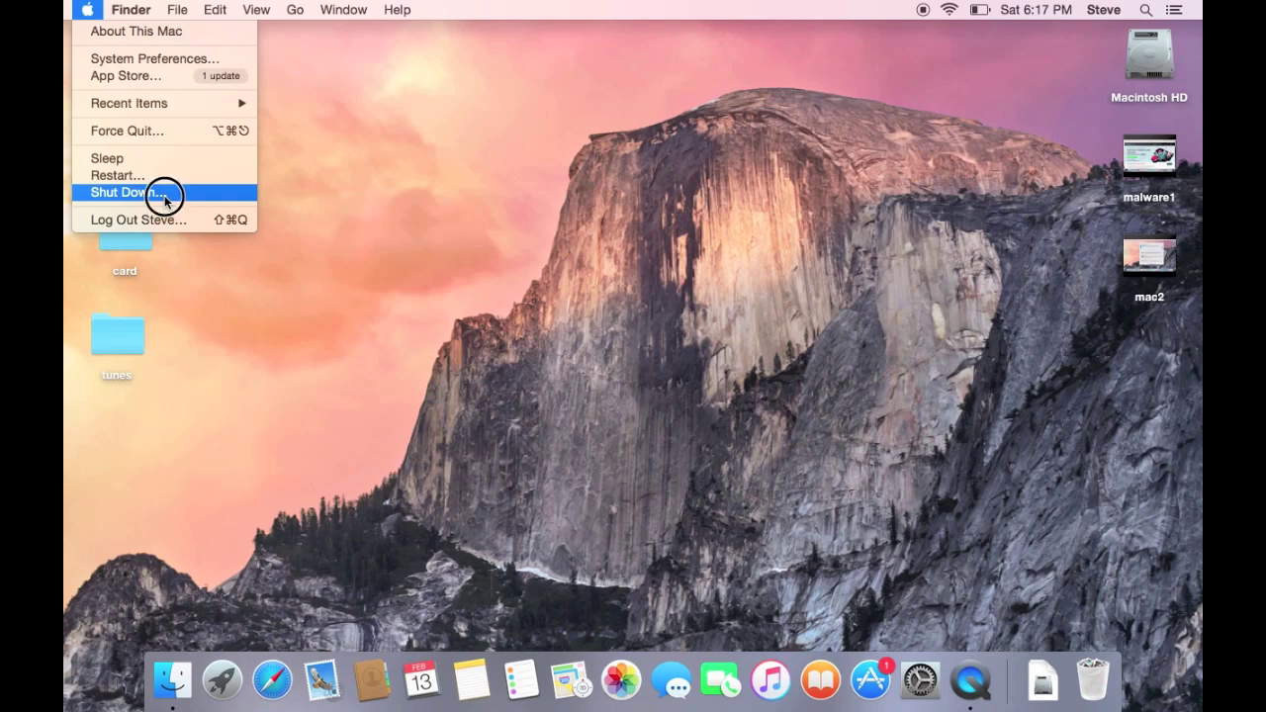